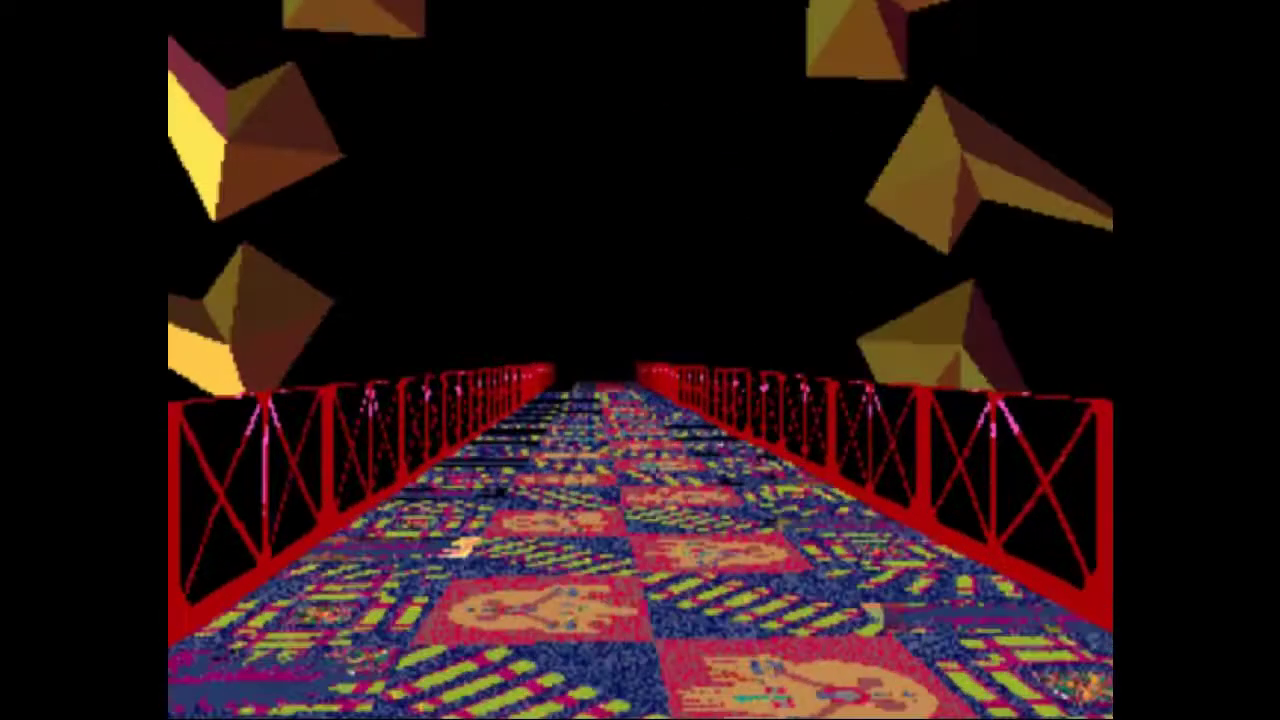
key("Up")
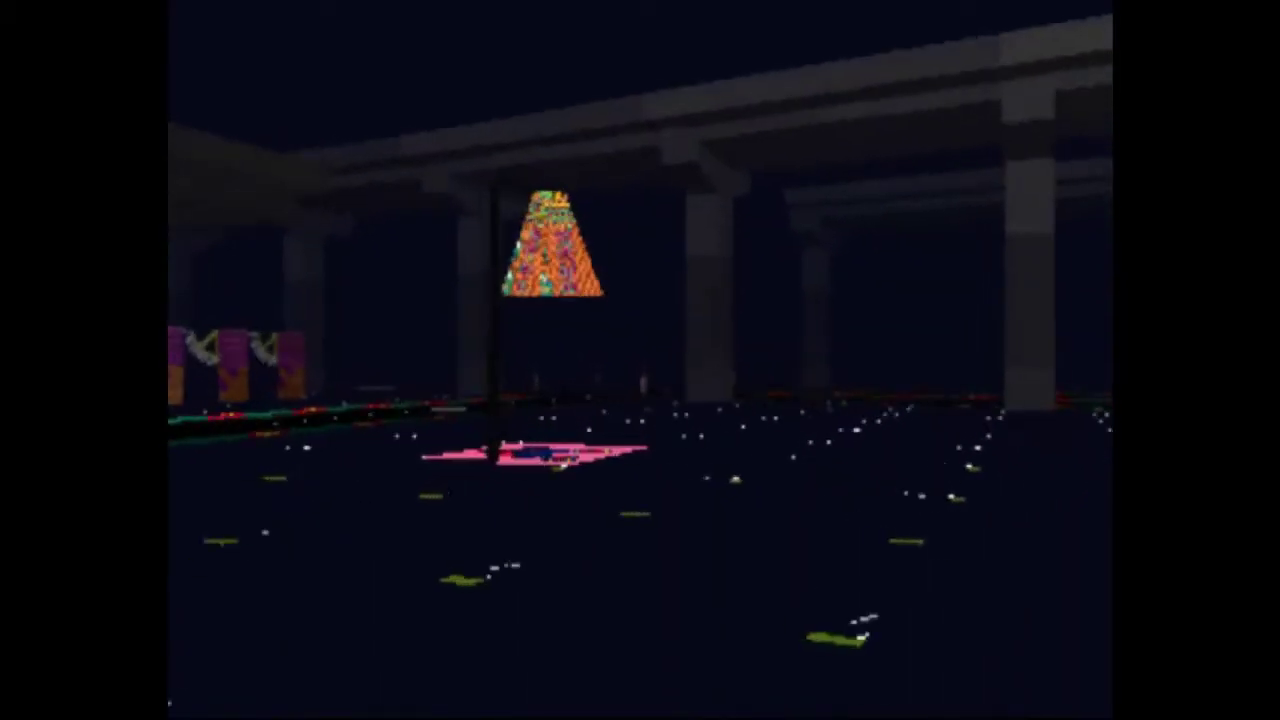
key("Up")
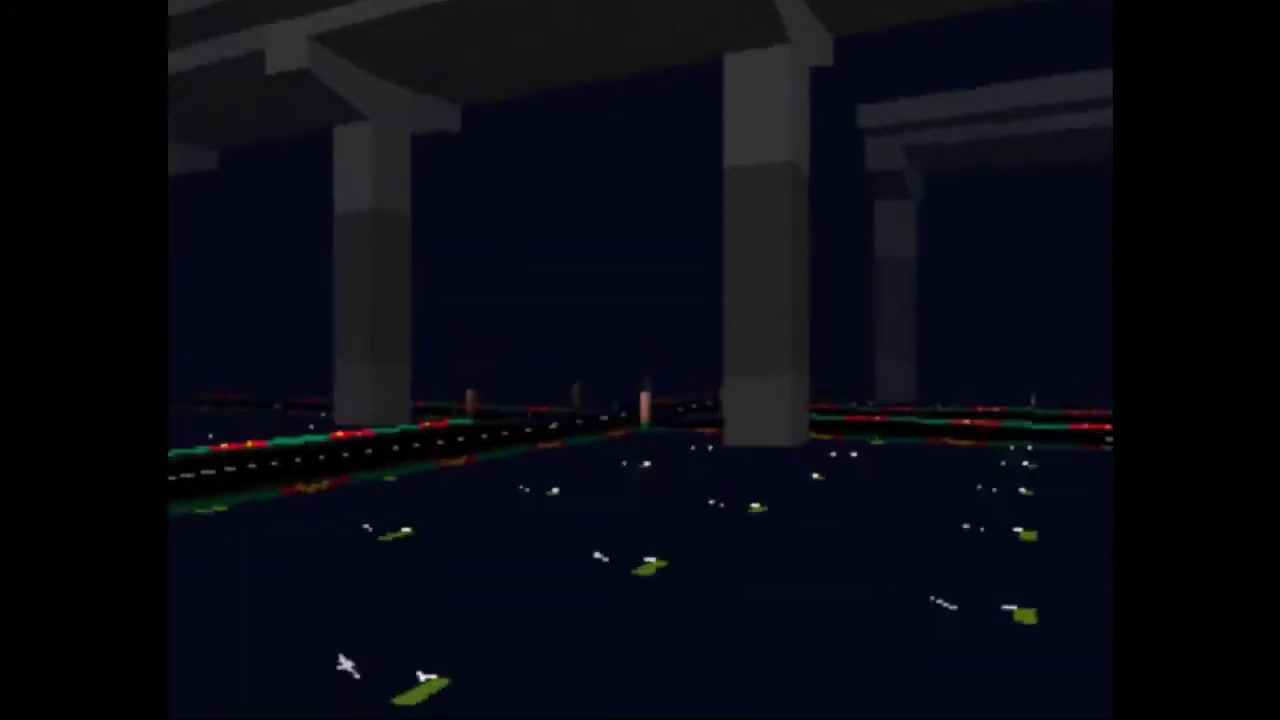
key("Left")
key("Left")
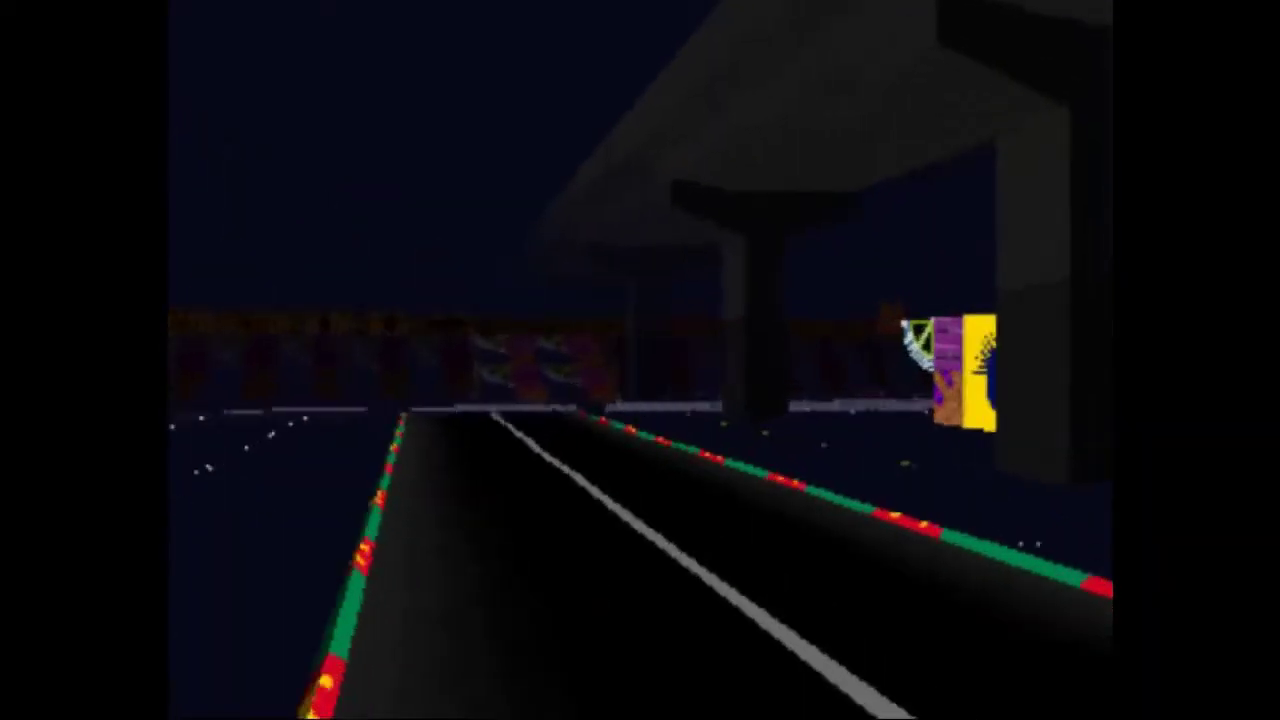
key("Up")
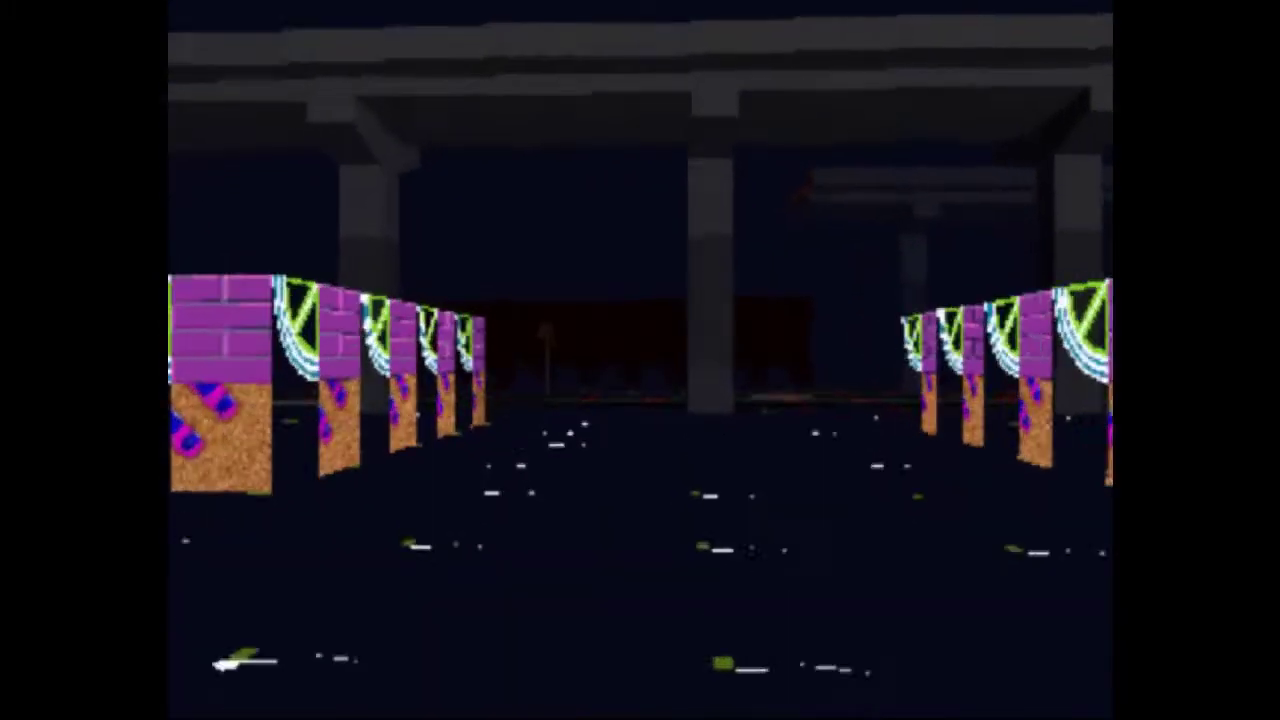
key("Left")
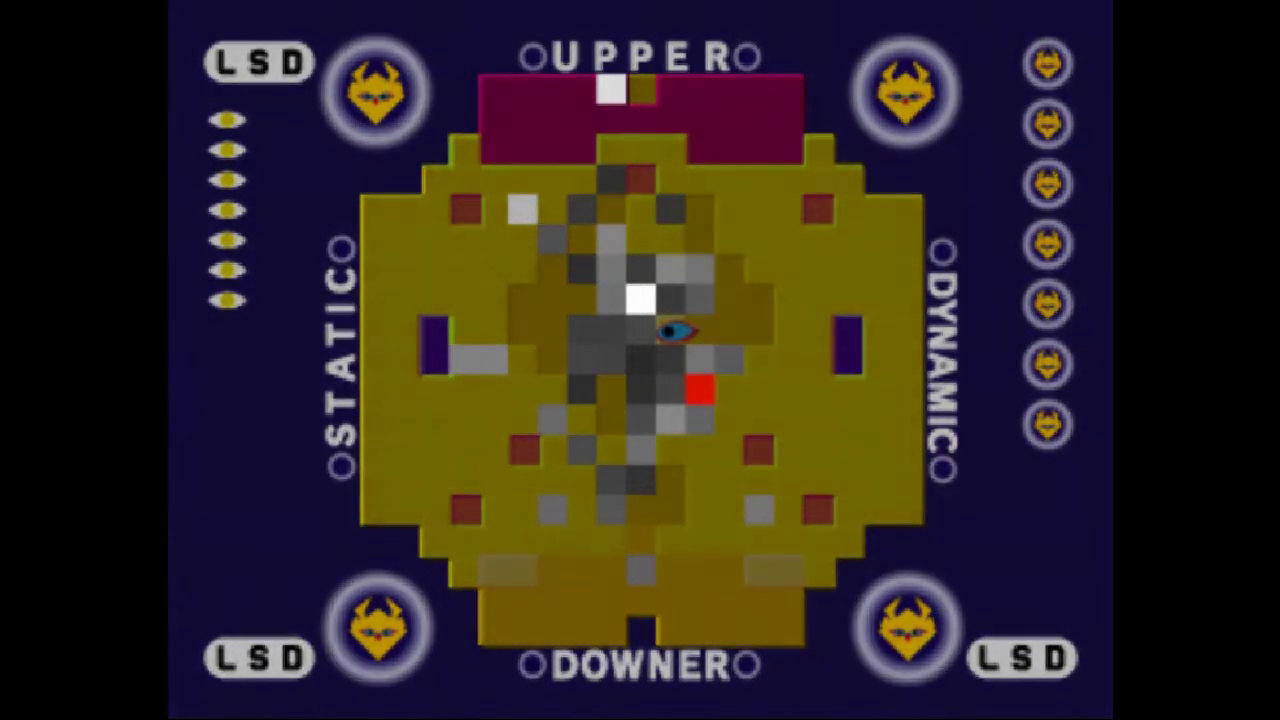
key("Left")
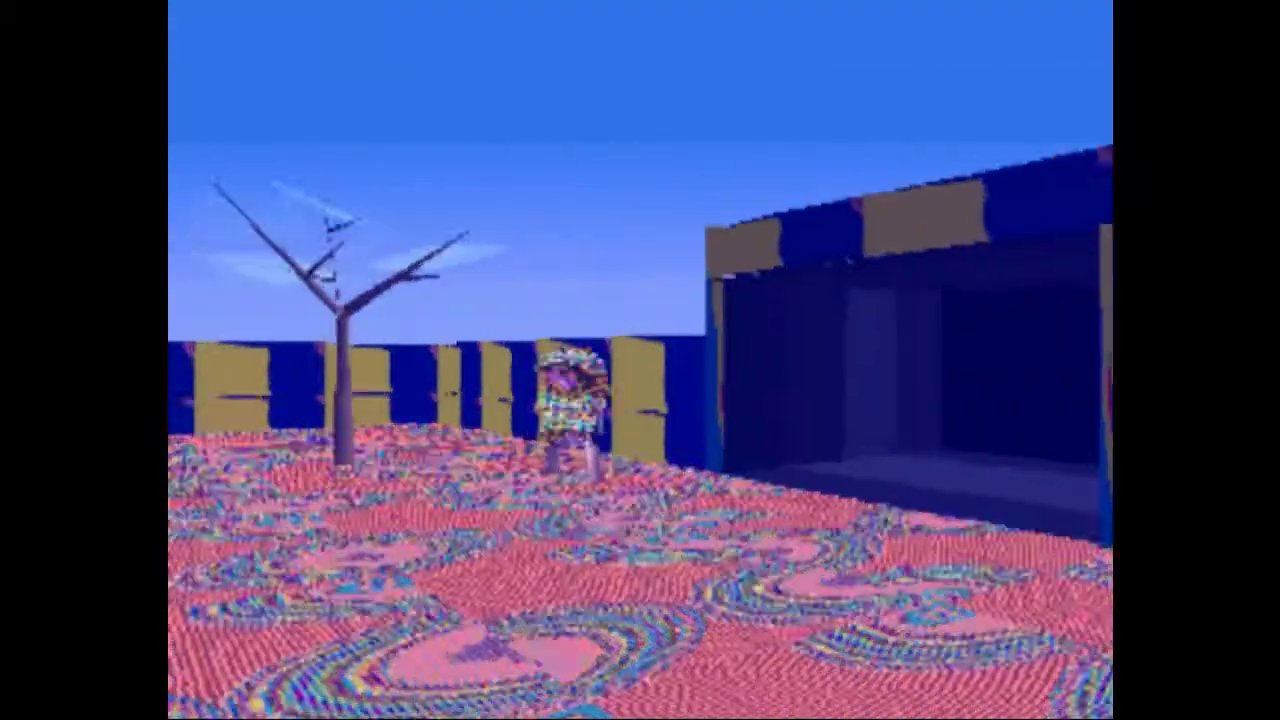
key("Up")
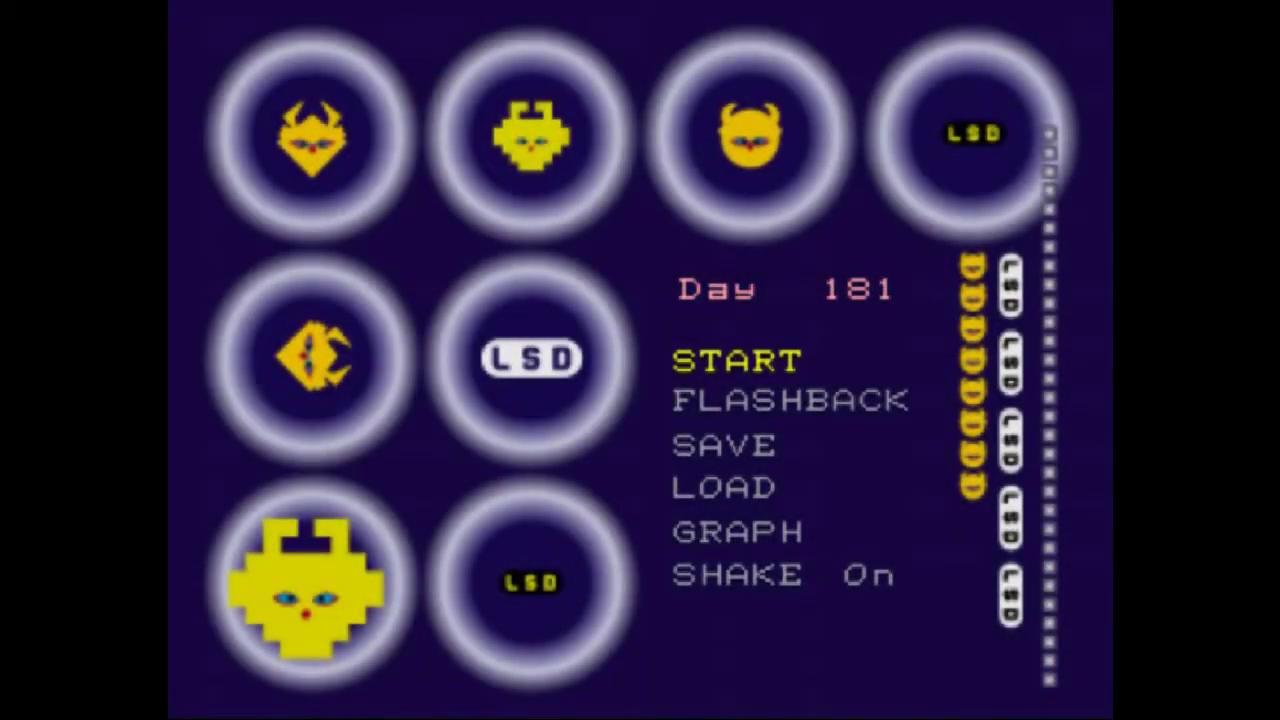
key("Return")
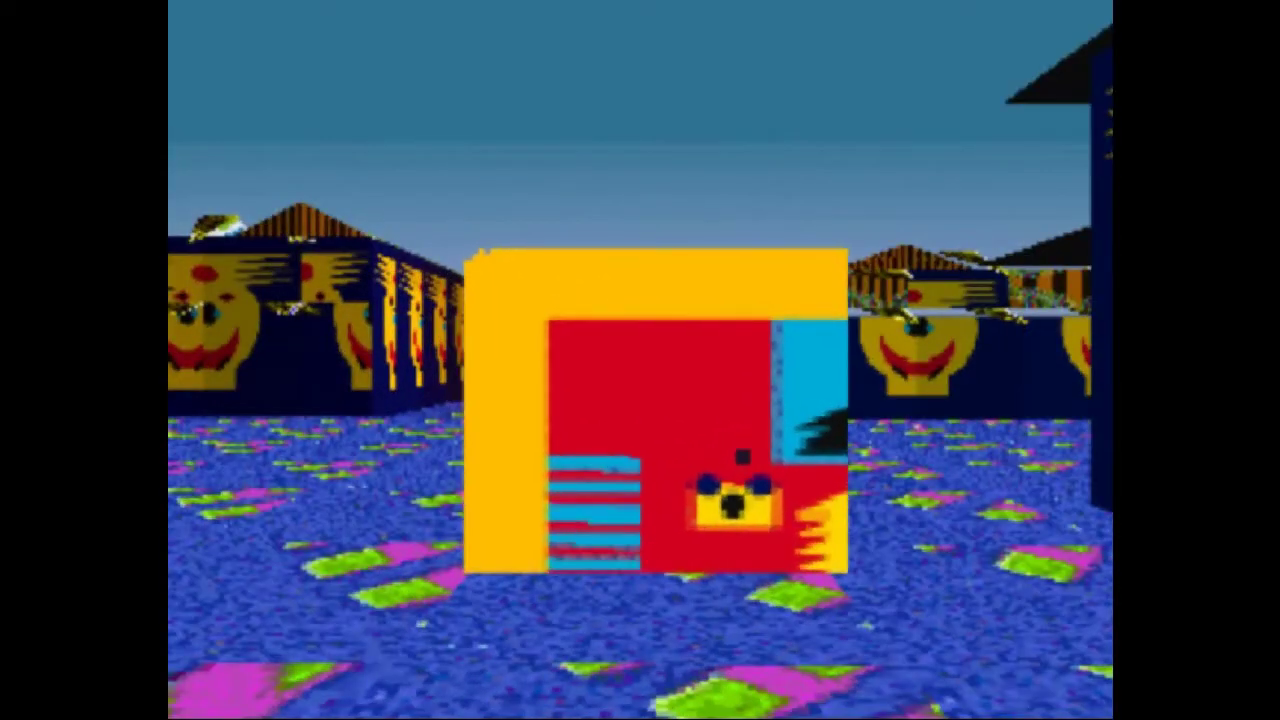
key("Up")
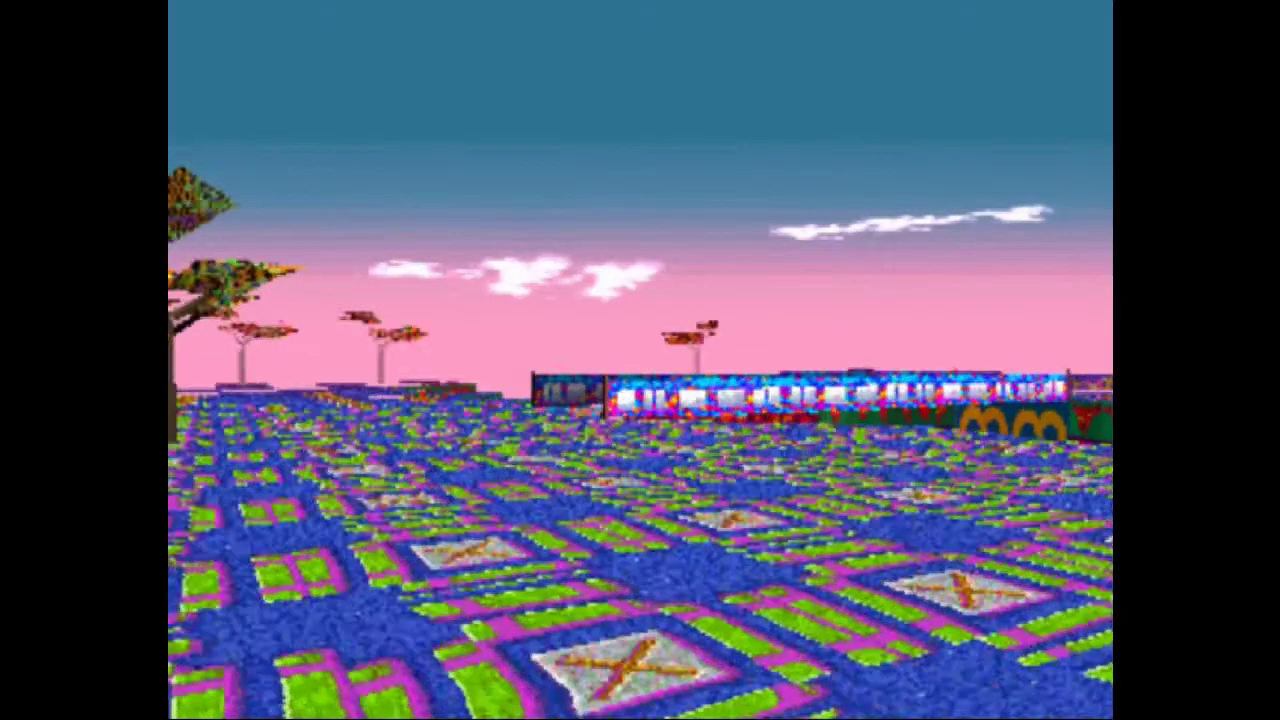
key("Left")
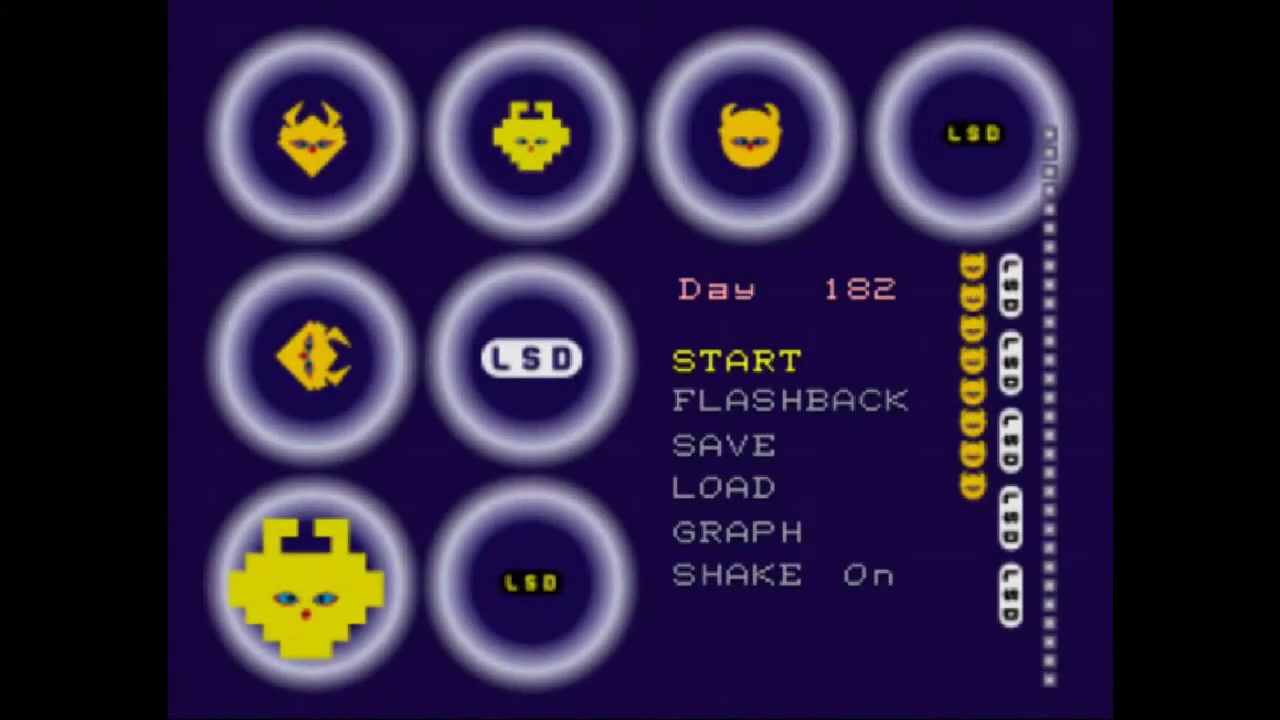
key("Return")
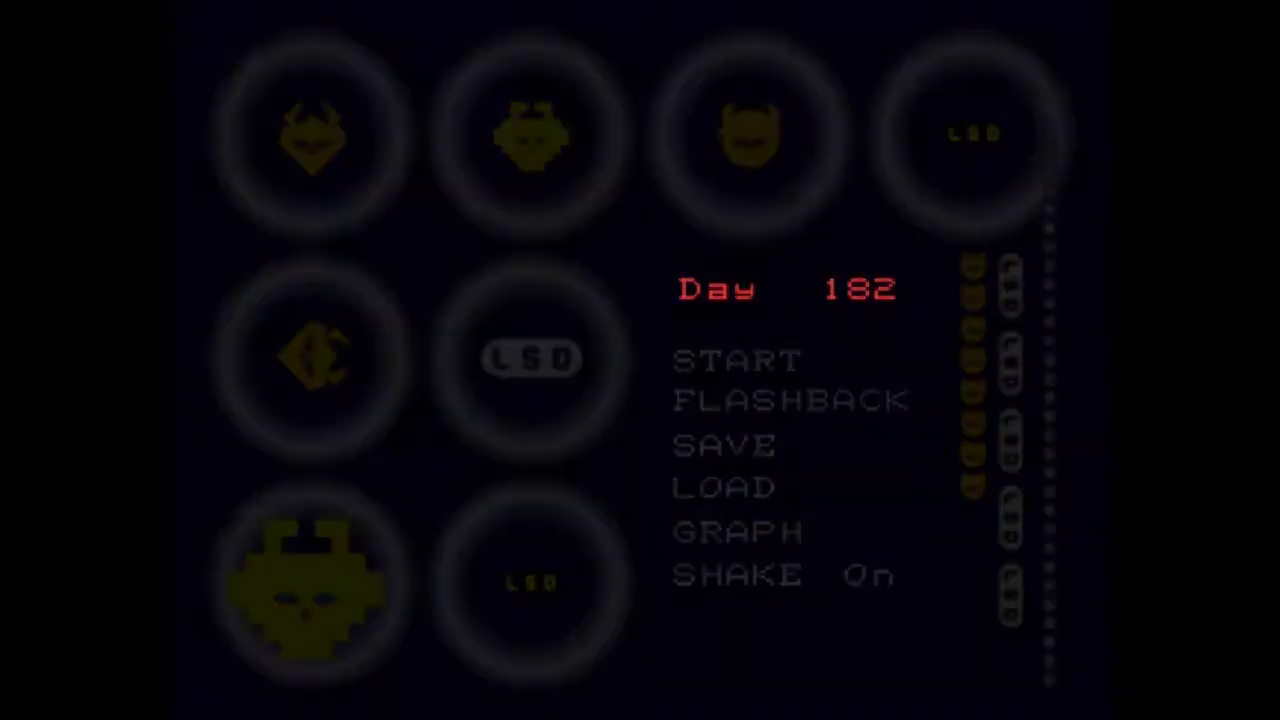
key("Right")
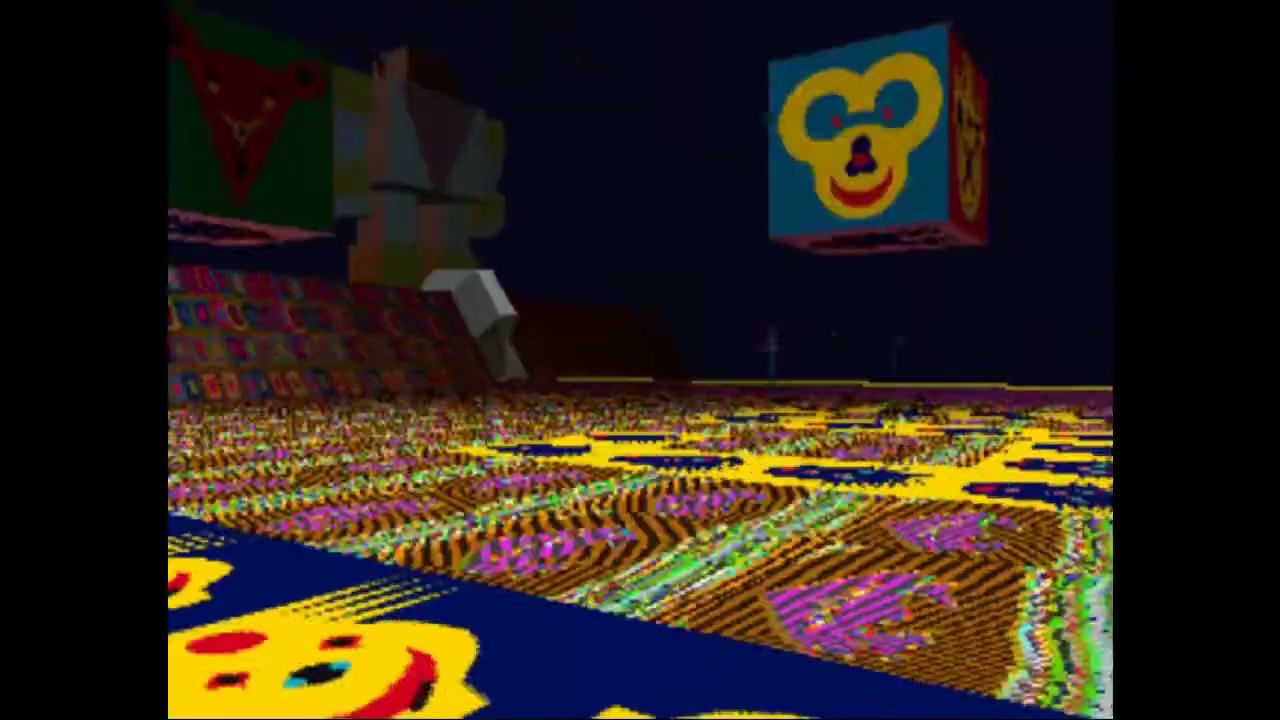
key("Up")
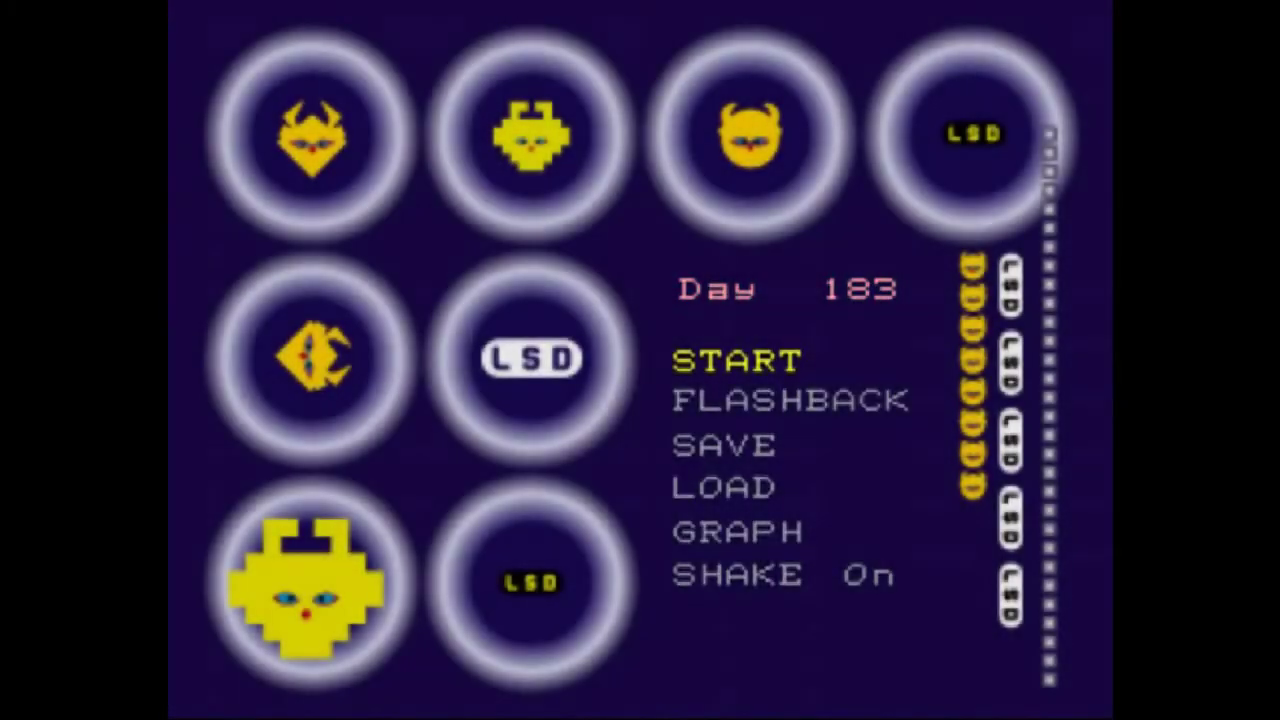
left_click(191, 14)
left_click(589, 272)
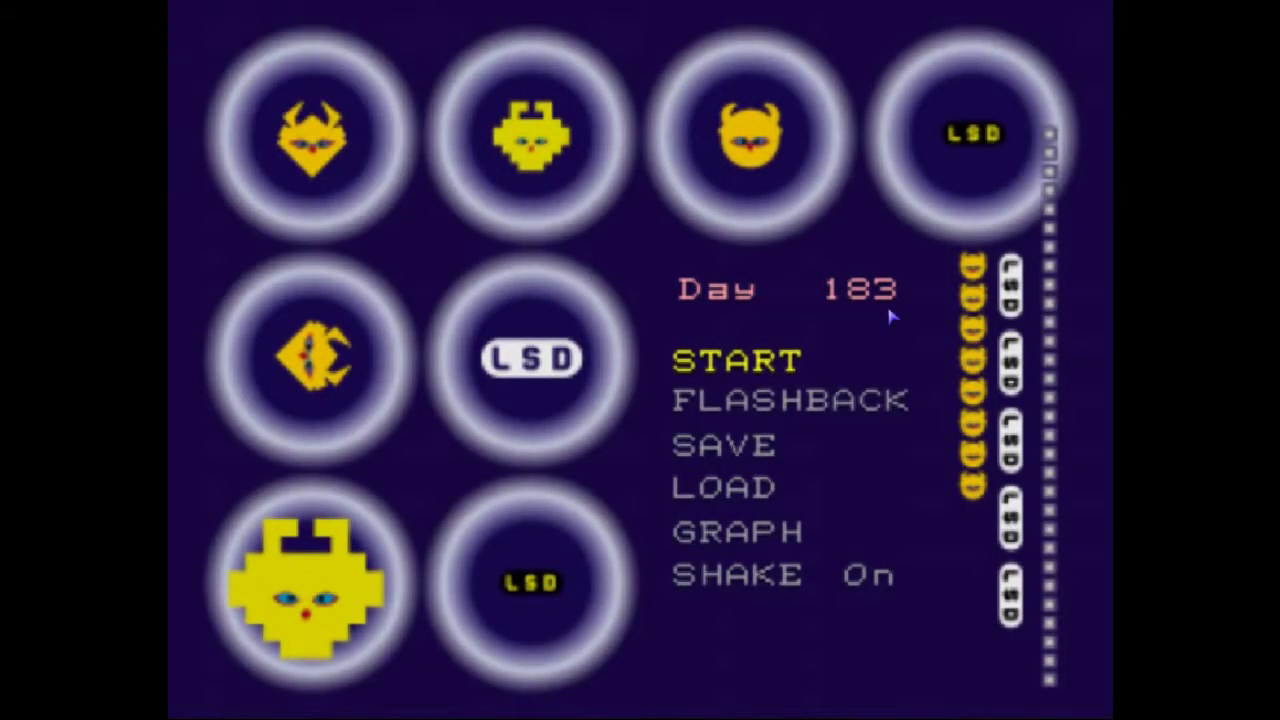